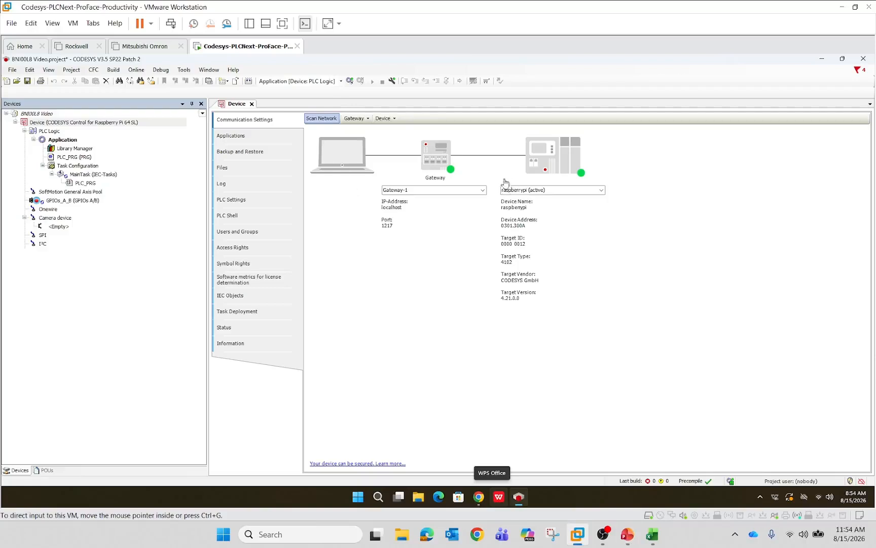
Install the device description BNI_XG3-302-1B5-Z067.eds from the BNI_XG3-302-1B5-Z067 folder into the system device repository
click(183, 70)
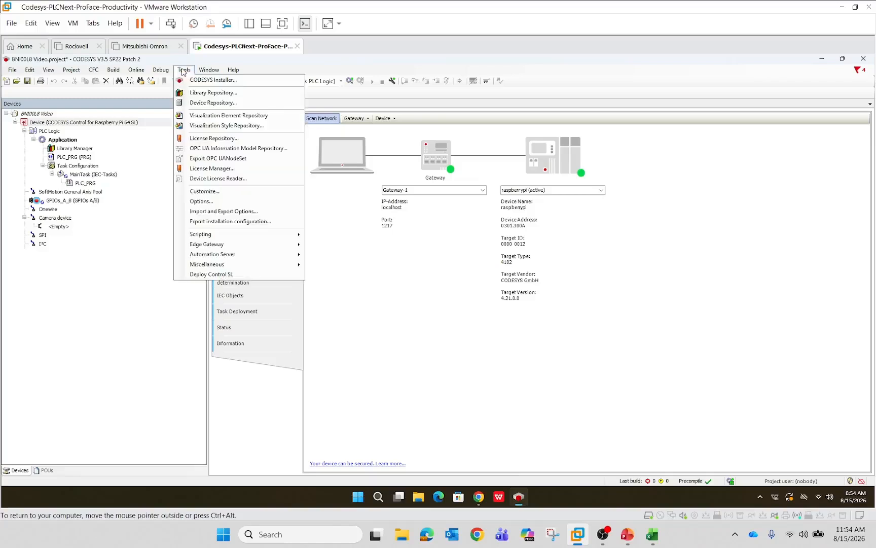
click(200, 103)
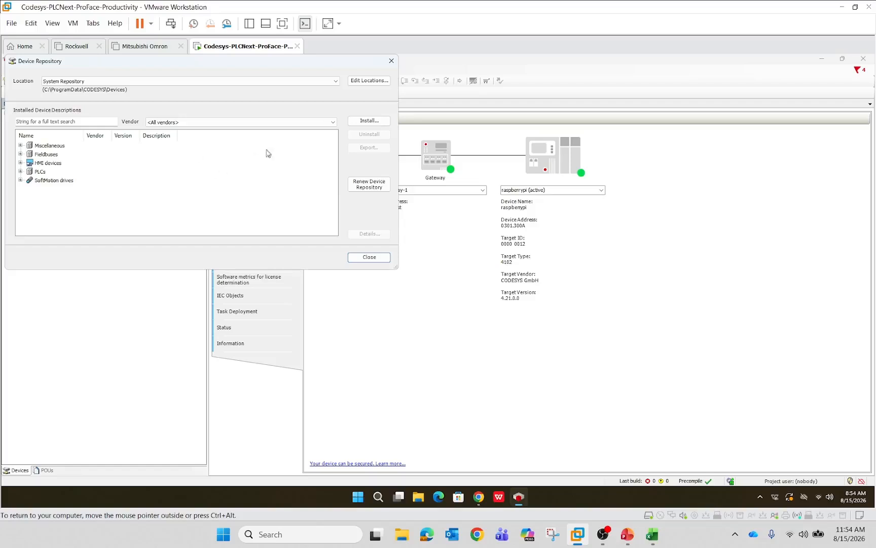
click(369, 121)
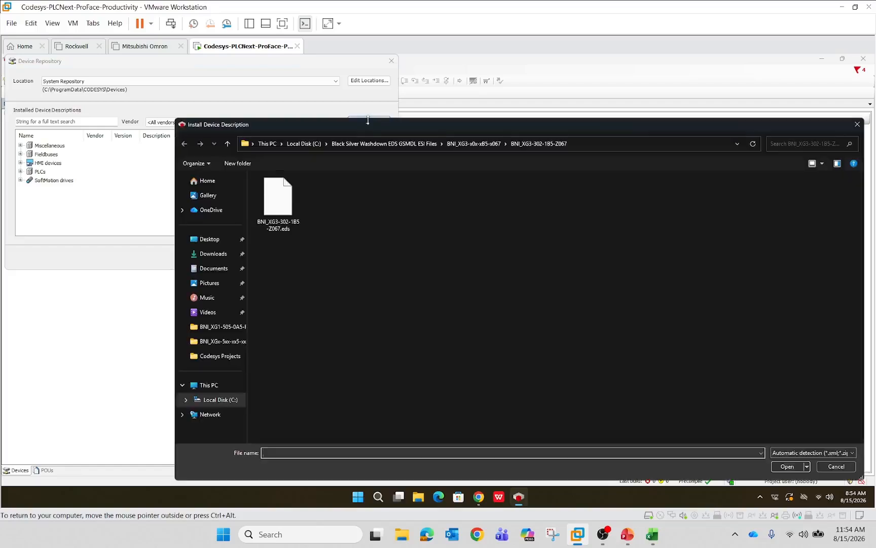
click(228, 144)
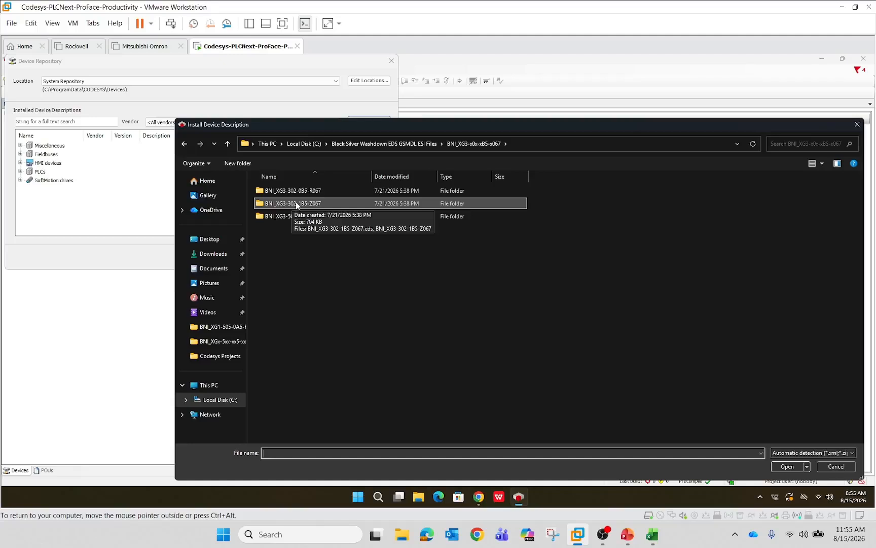
double_click(264, 204)
click(269, 203)
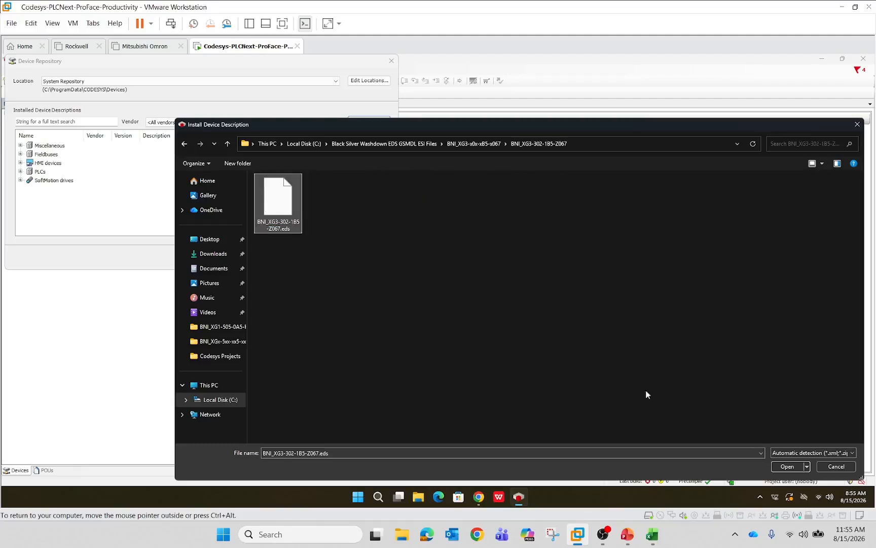
click(786, 466)
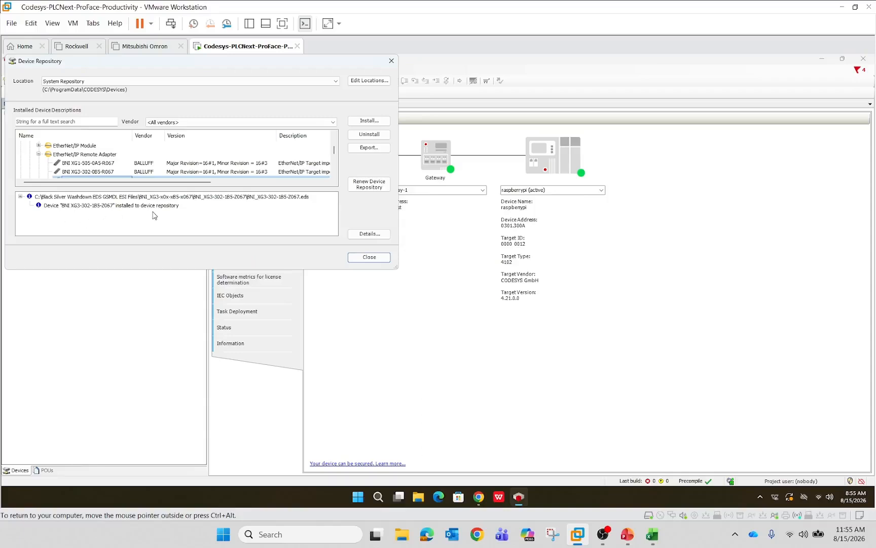
click(367, 257)
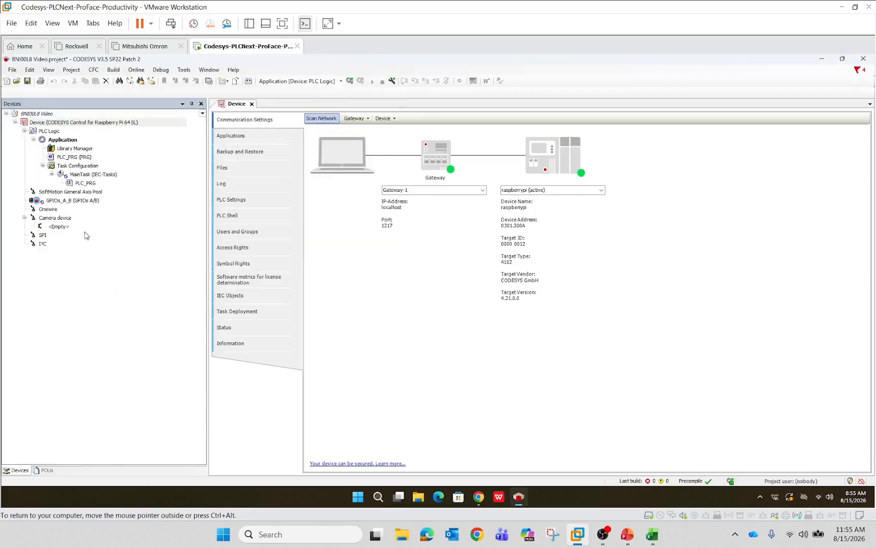
Append an Ethernet adapter from the fieldbus devices to the Raspberry Pi controller in the device tree
right_click(58, 123)
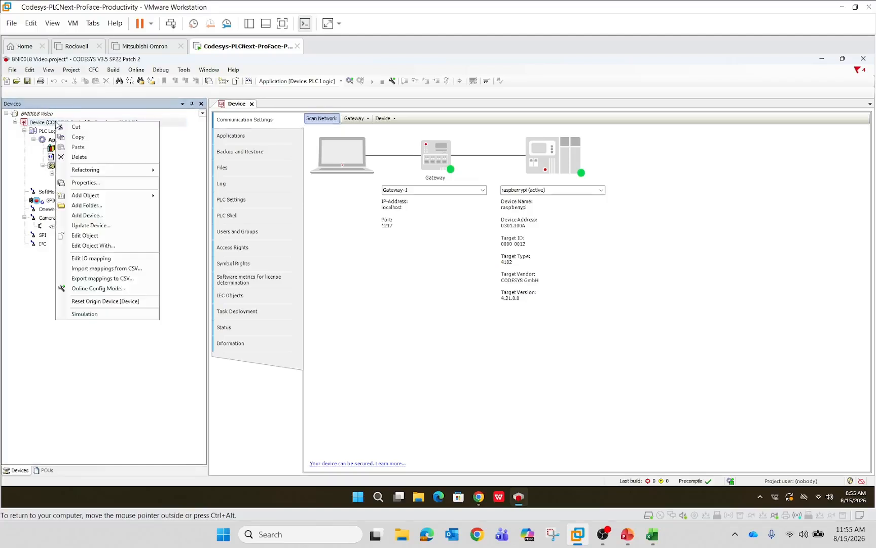
click(107, 216)
click(320, 204)
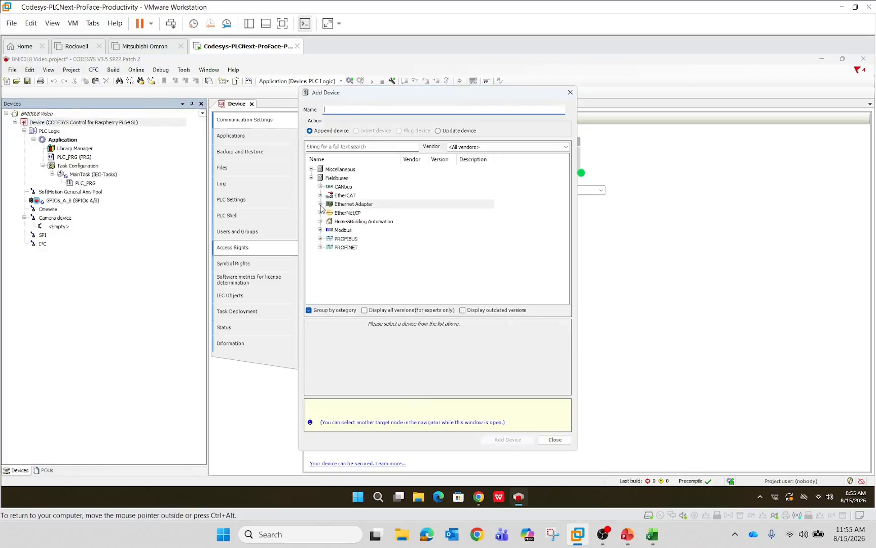
click(320, 204)
click(349, 213)
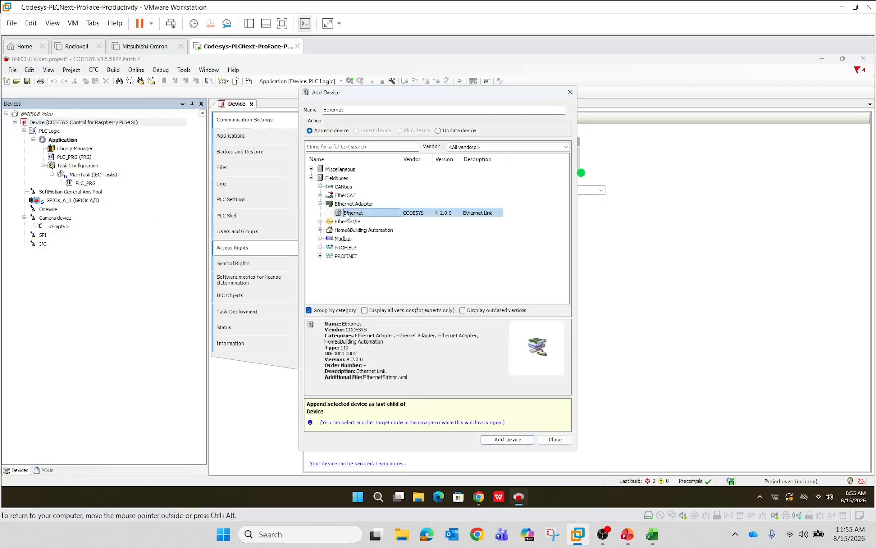
click(508, 442)
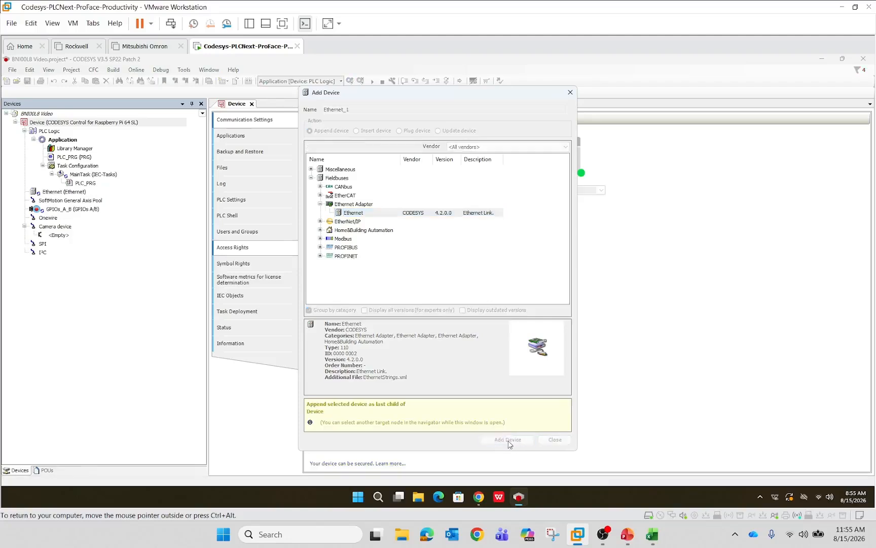
Append an EtherNet/IP Scanner beneath the Ethernet adapter
click(58, 193)
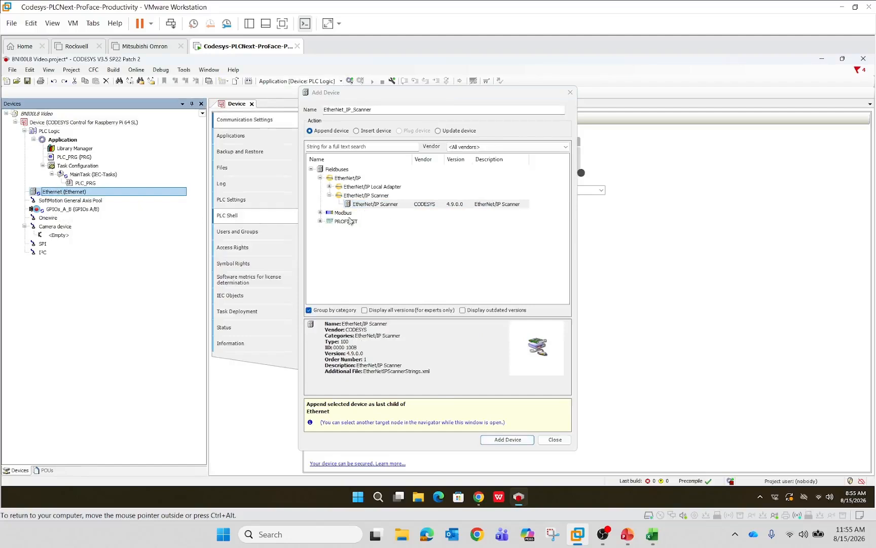
click(321, 179)
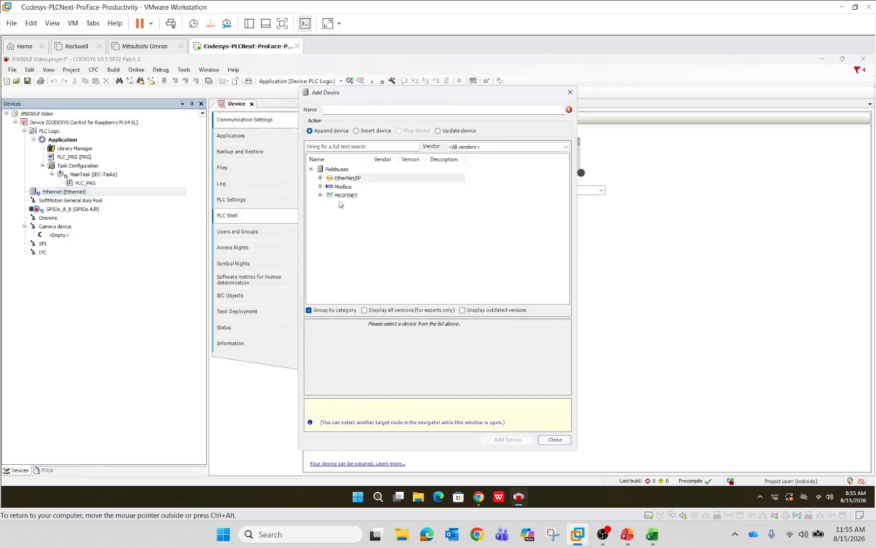
click(320, 179)
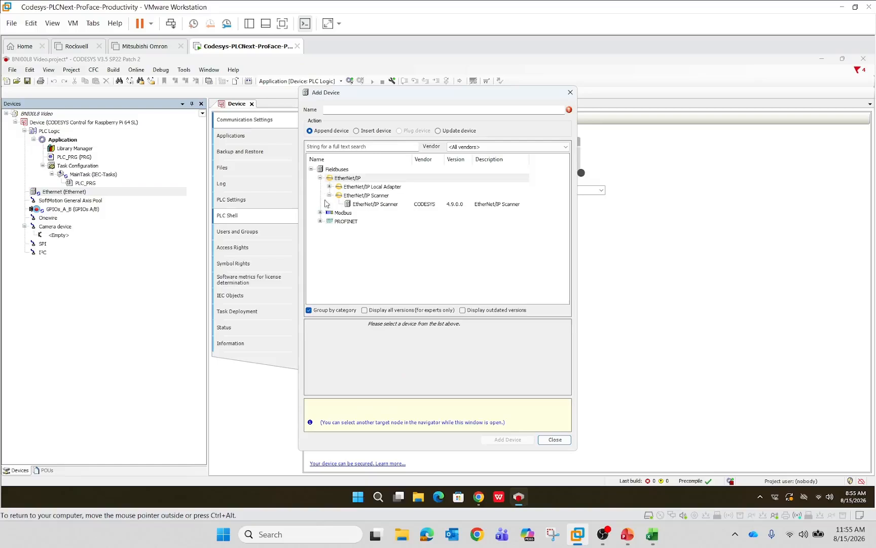
click(367, 205)
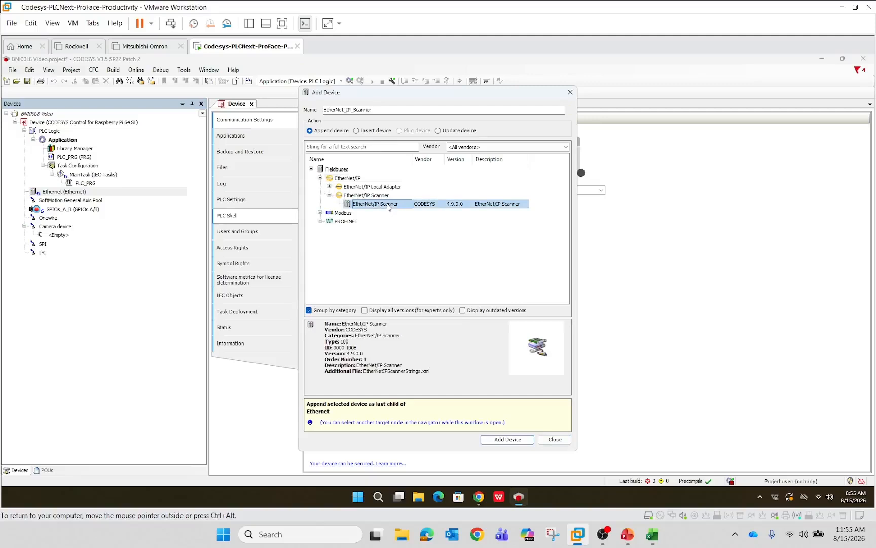
click(508, 439)
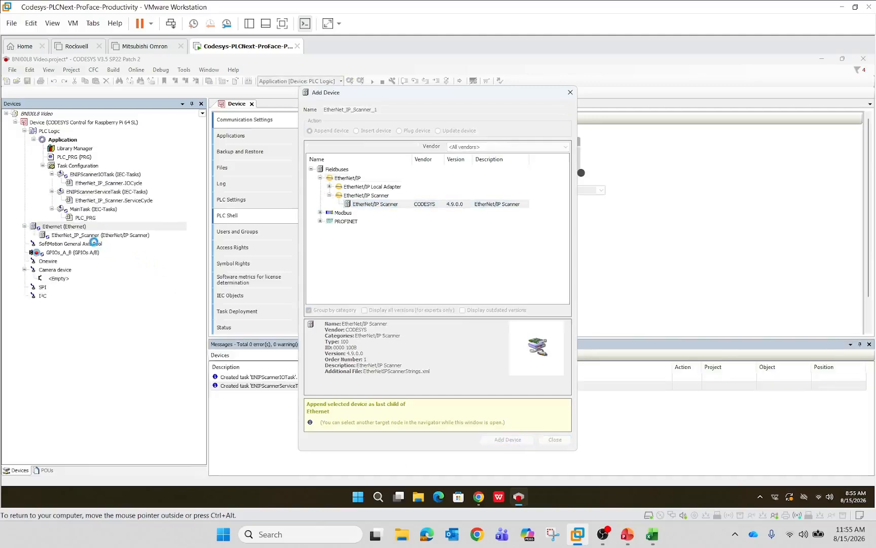
Append the Balluff BNI XG3-302-1B5-Z067 remote adapter beneath the EtherNet/IP Scanner and finish adding devices
click(89, 237)
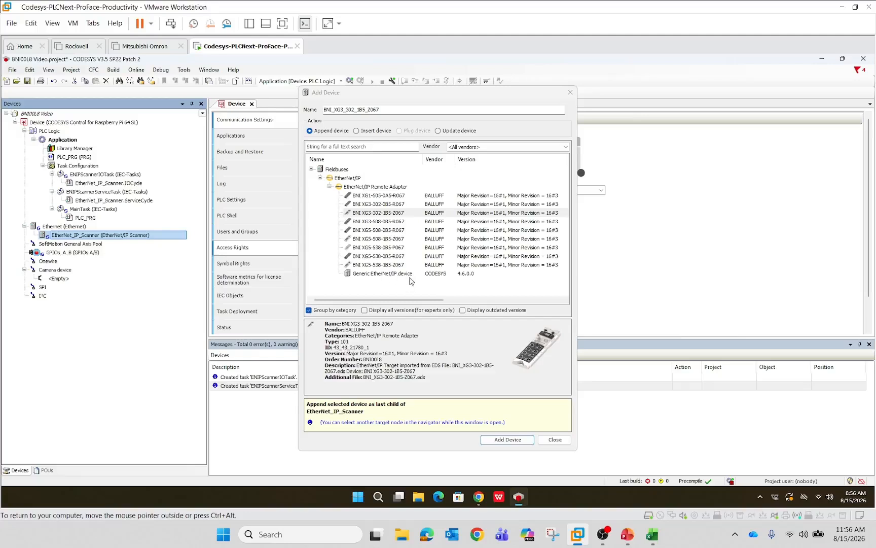
click(375, 216)
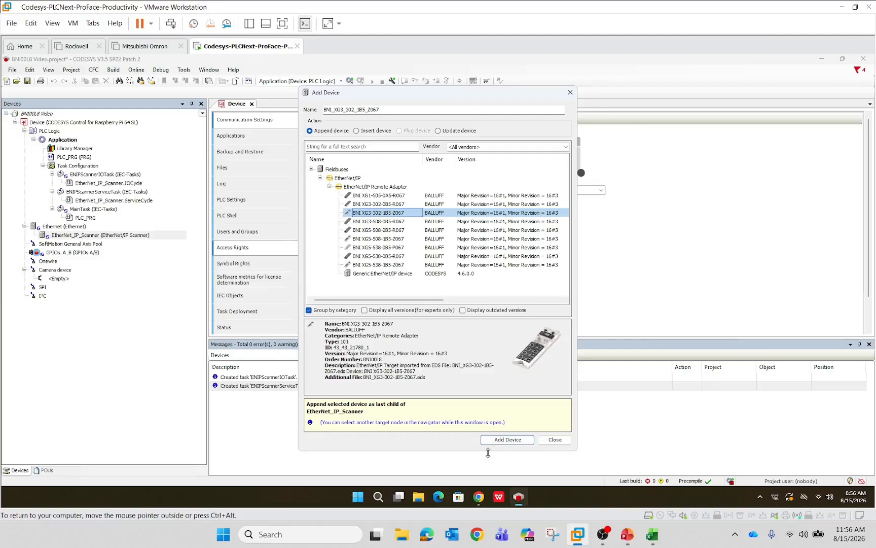
click(503, 441)
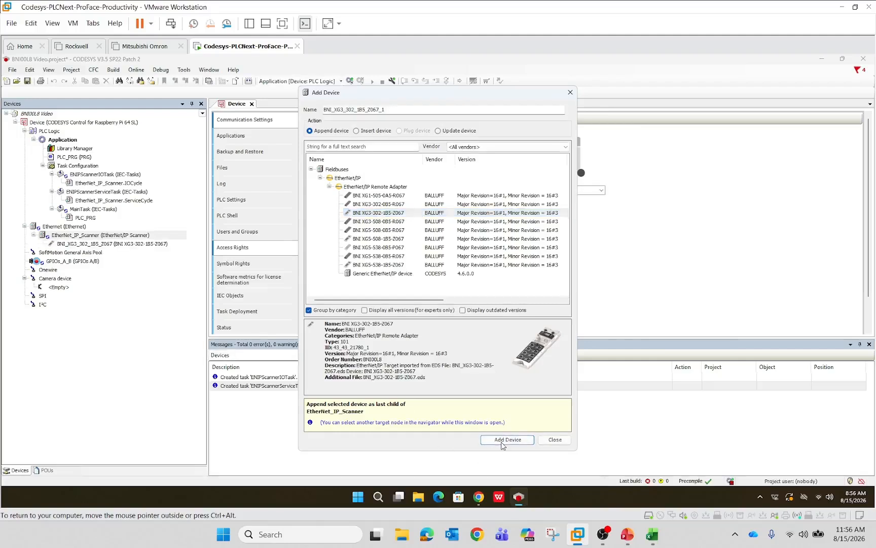
click(552, 440)
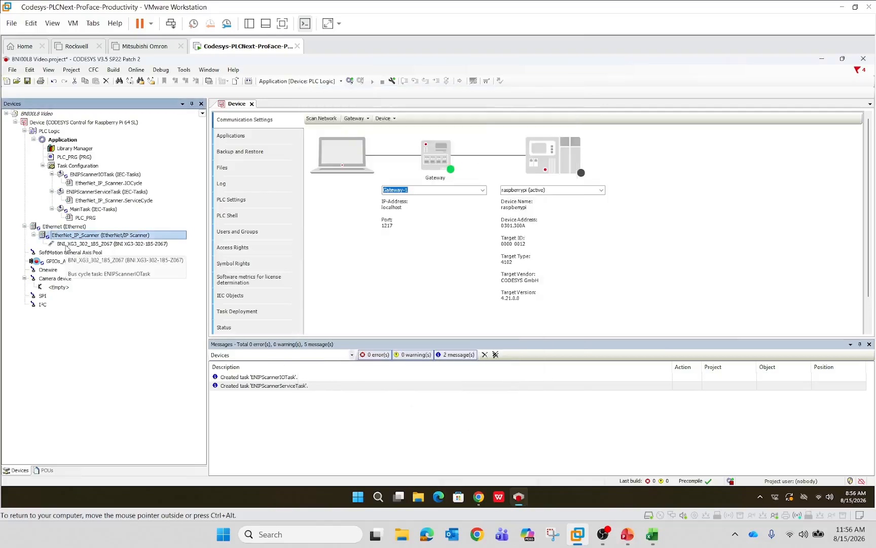
Assign the eth0 network interface with IP address 192.168.11.10 to the Ethernet adapter
click(52, 227)
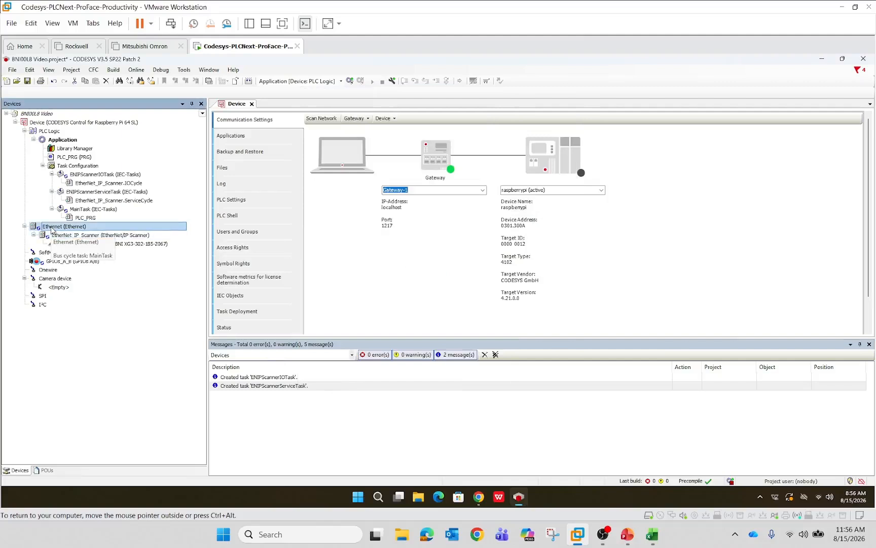
double_click(53, 227)
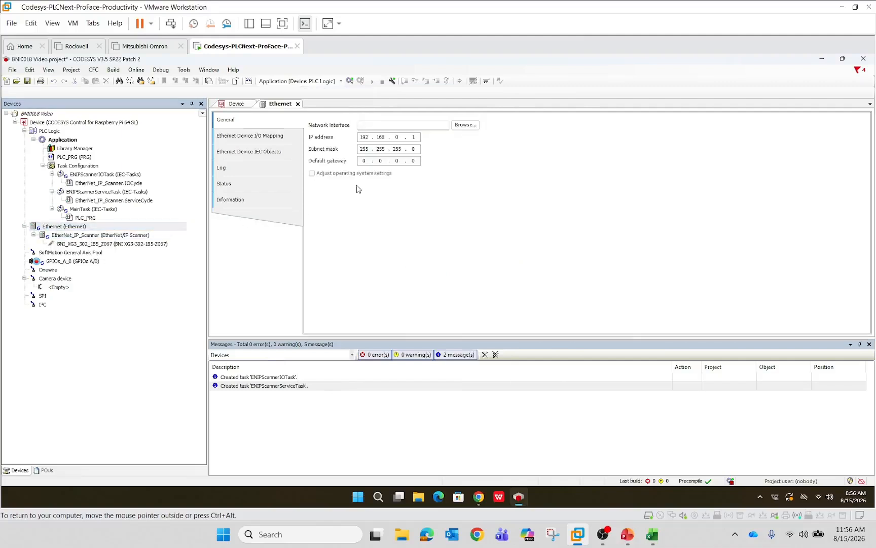
click(456, 124)
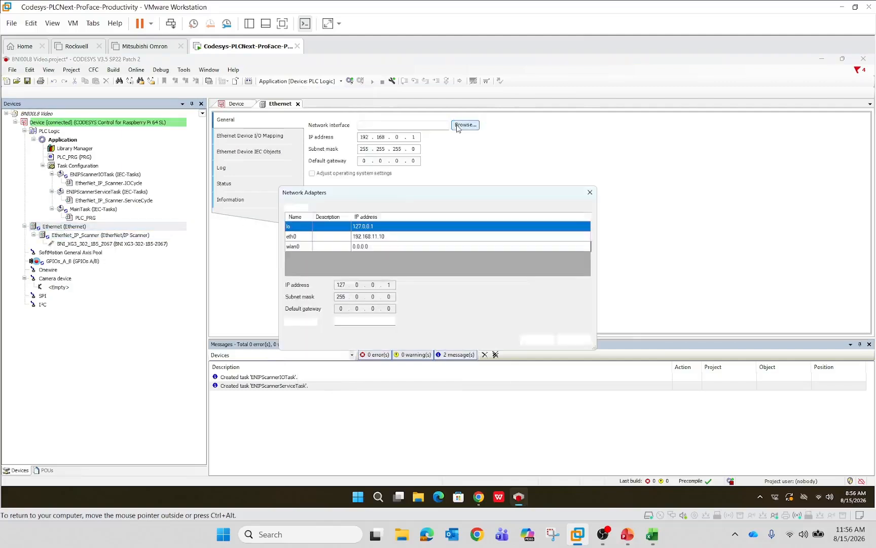
click(368, 238)
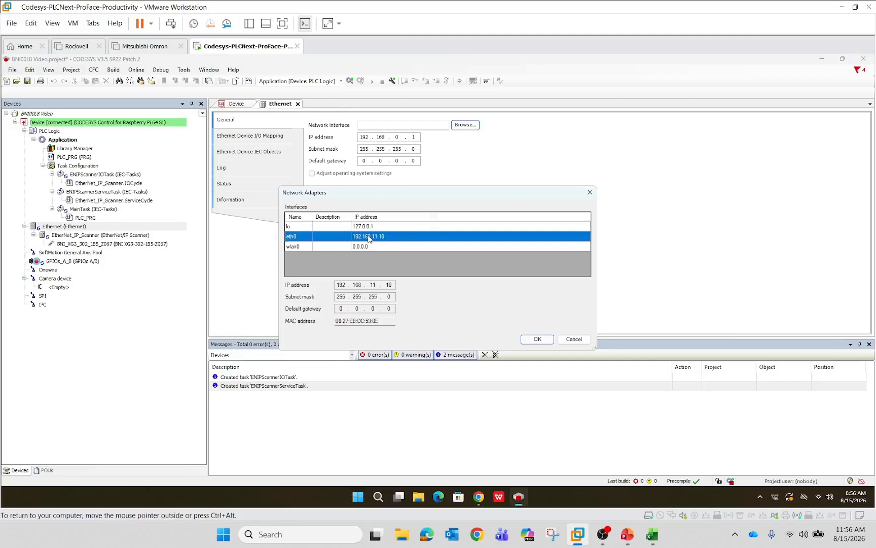
click(537, 339)
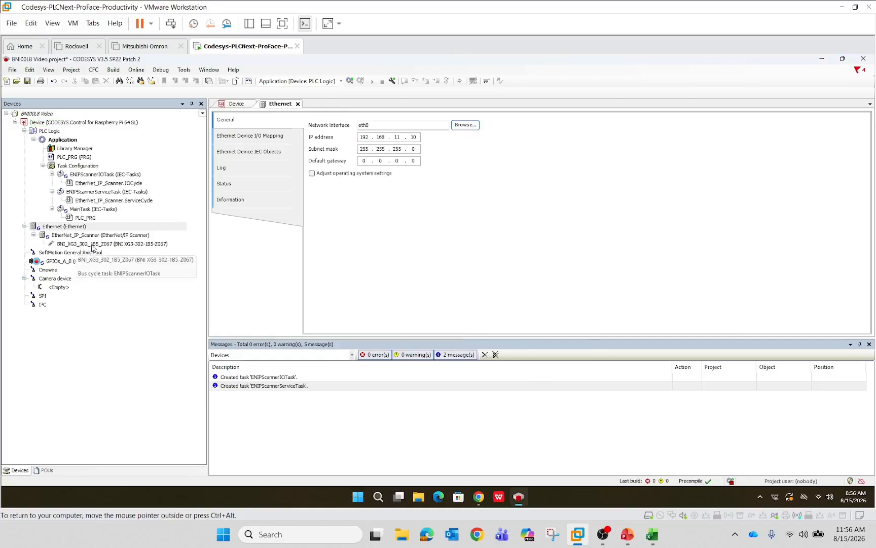
Set the IP address of the BNI_XG3_302_1B5_Z067 module to 192.168.11.107
double_click(91, 245)
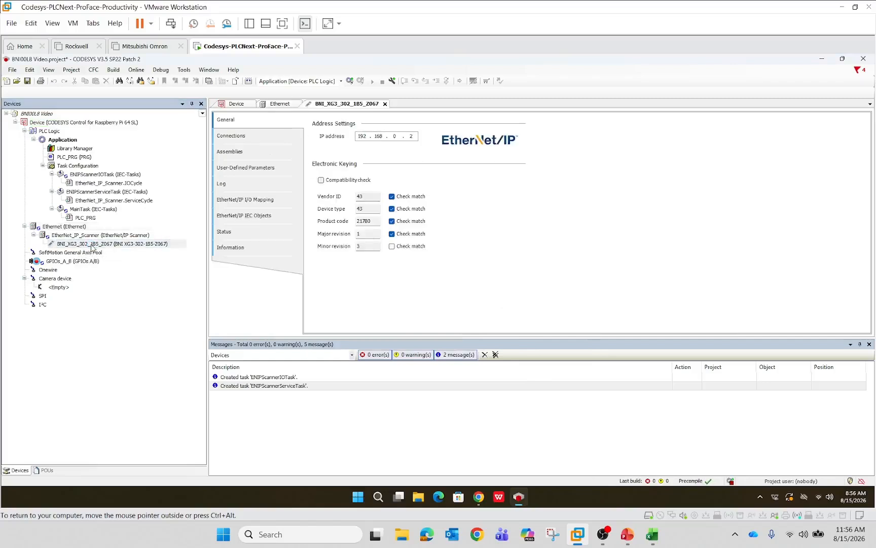
double_click(389, 137)
text(11)
key(period)
text(107)
Examine the module's connection and its port mode parameters, including the mode choices for Port X01 pin 4, with the messages area closed
click(233, 137)
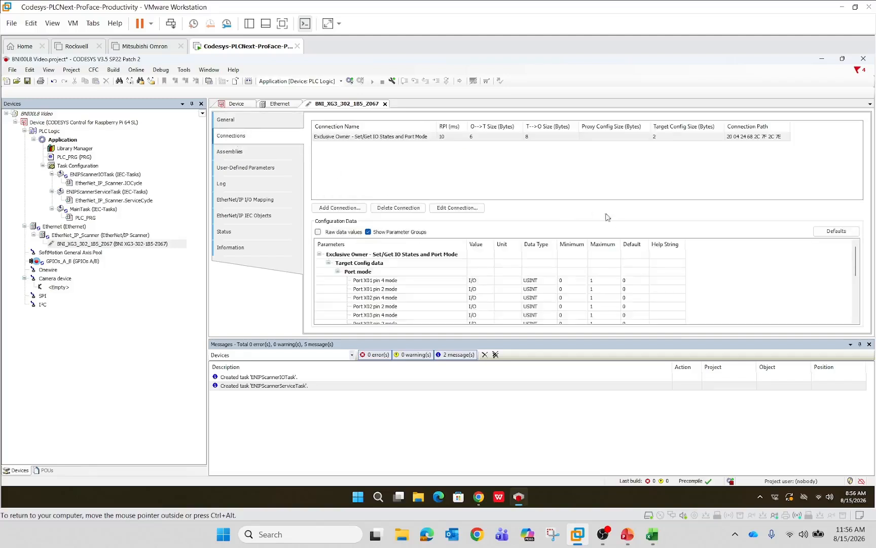
click(869, 345)
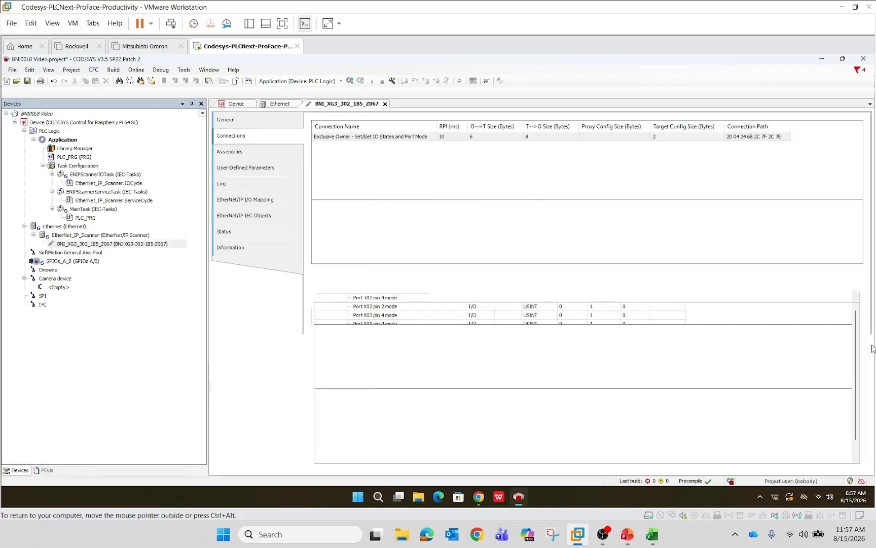
scroll(693, 365, down, 1)
scroll(694, 364, up, 1)
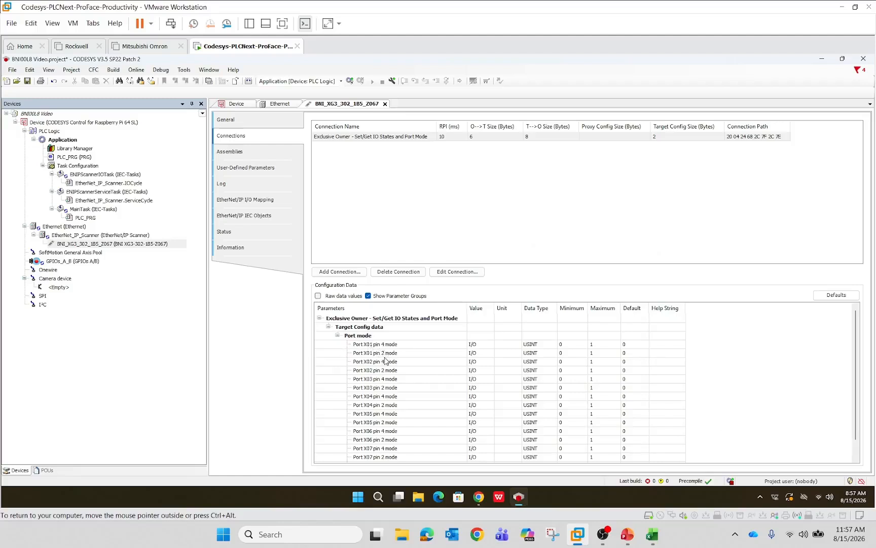
scroll(398, 368, down, 1)
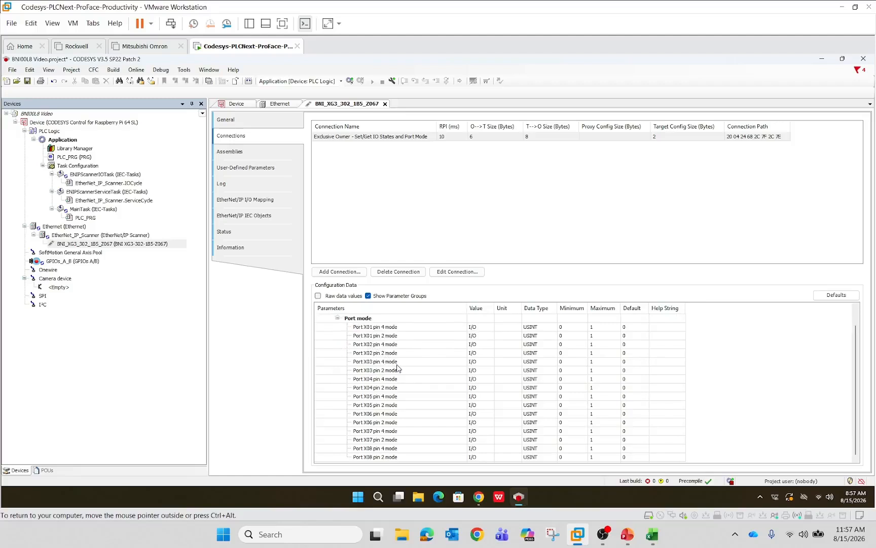
scroll(398, 369, up, 1)
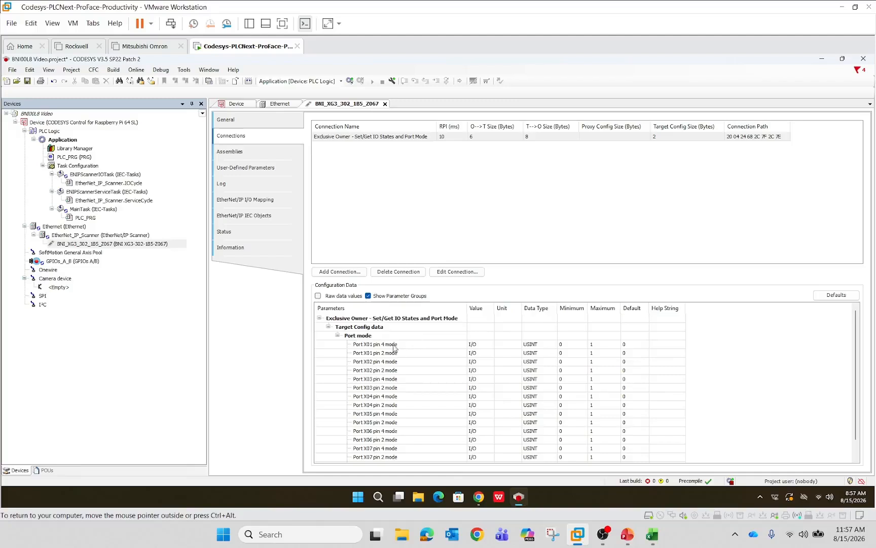
click(487, 346)
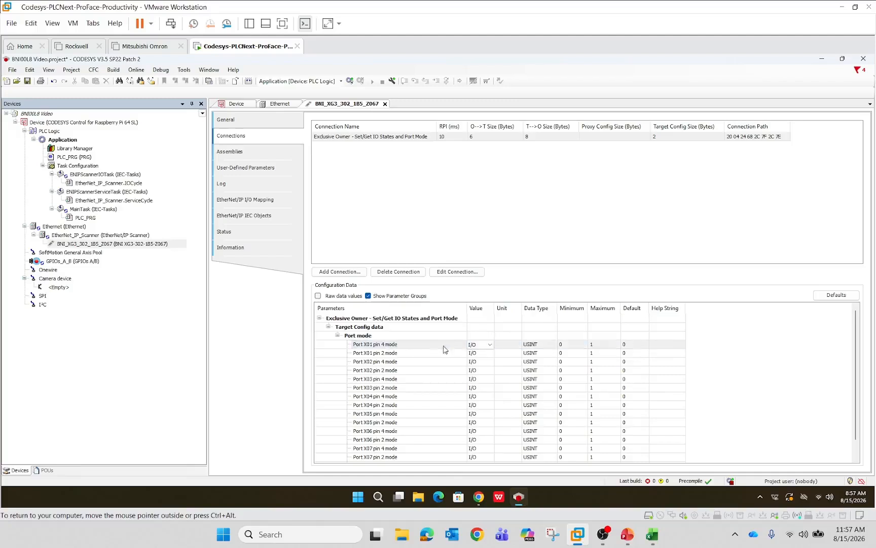
click(489, 345)
click(450, 345)
Set the Port X01 pin 2 mode to Power in the connection's configuration data
click(415, 353)
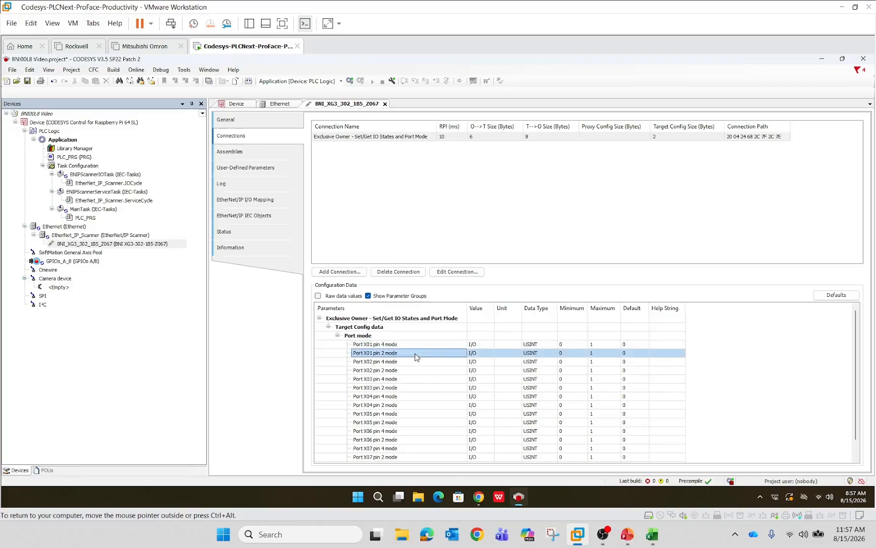
click(490, 355)
click(490, 354)
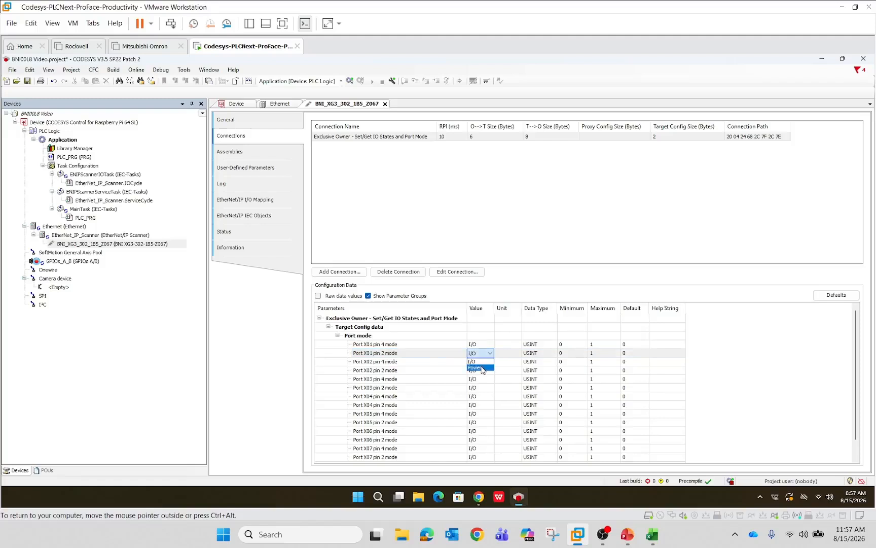
click(481, 368)
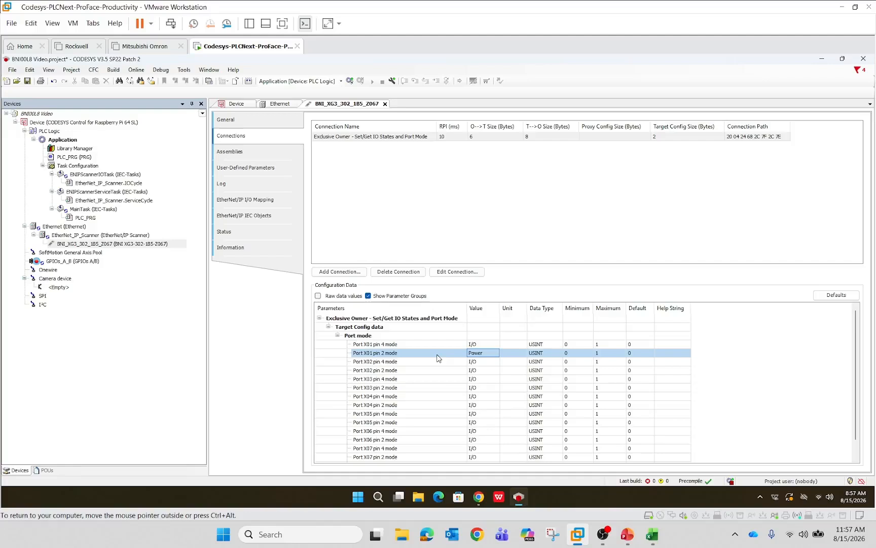
Set the Port X01 pin 2 mode to I/O in the connection's configuration data
click(495, 355)
click(496, 355)
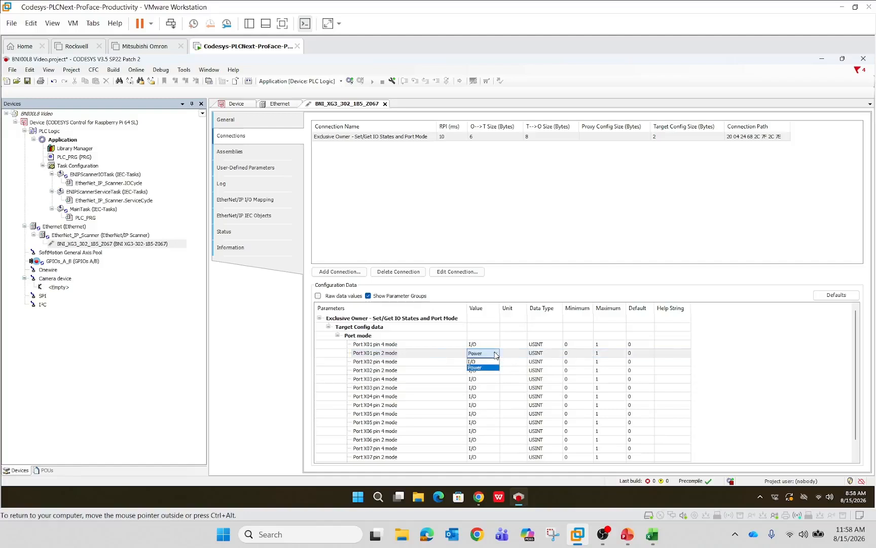
click(477, 361)
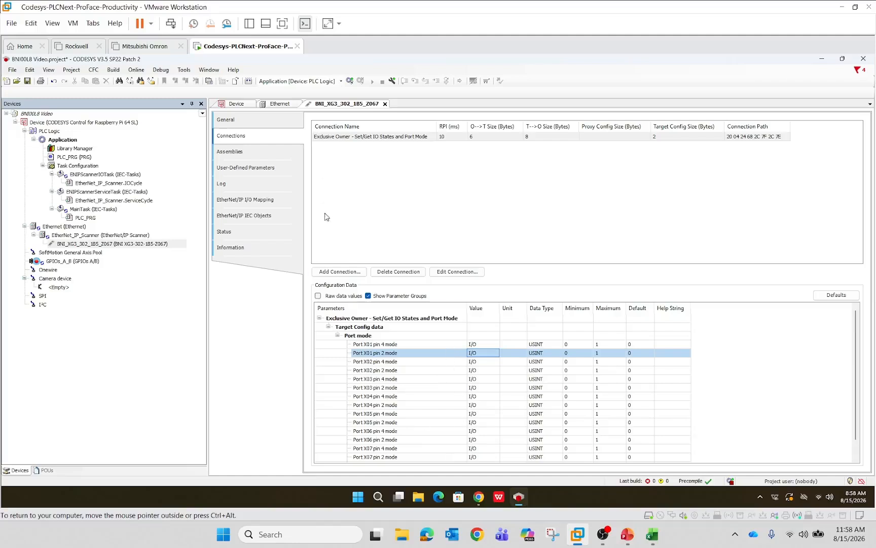
In the module's EtherNet/IP I/O mapping, set Always update variables to Enabled 1 (use bus cycle task if not used in any task)
click(238, 201)
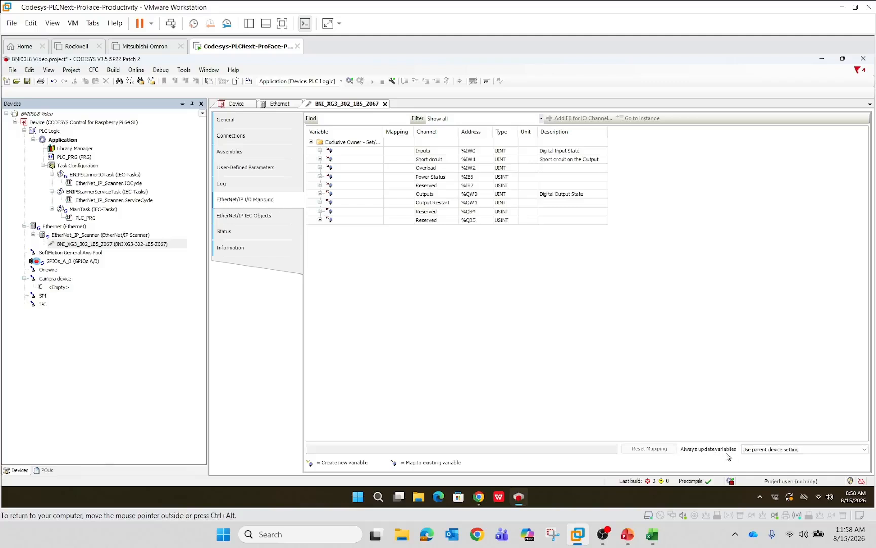
click(857, 453)
click(864, 450)
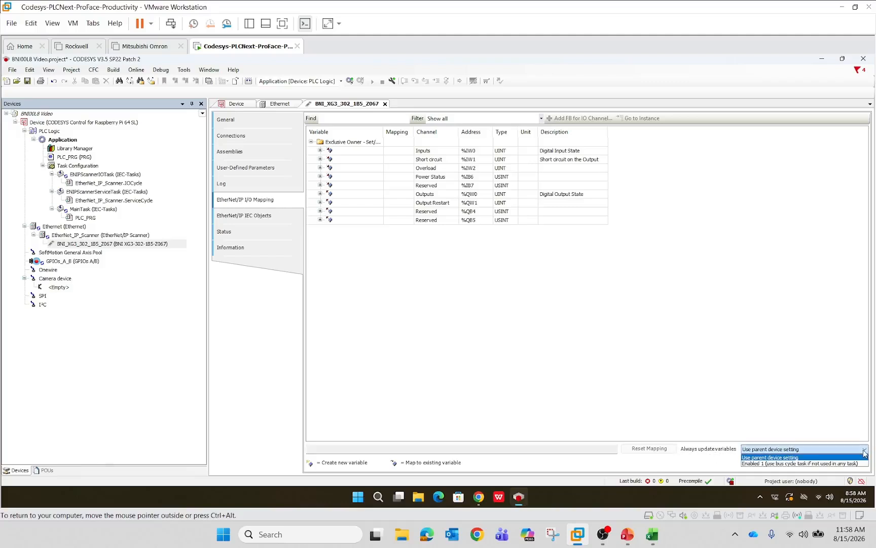
click(773, 464)
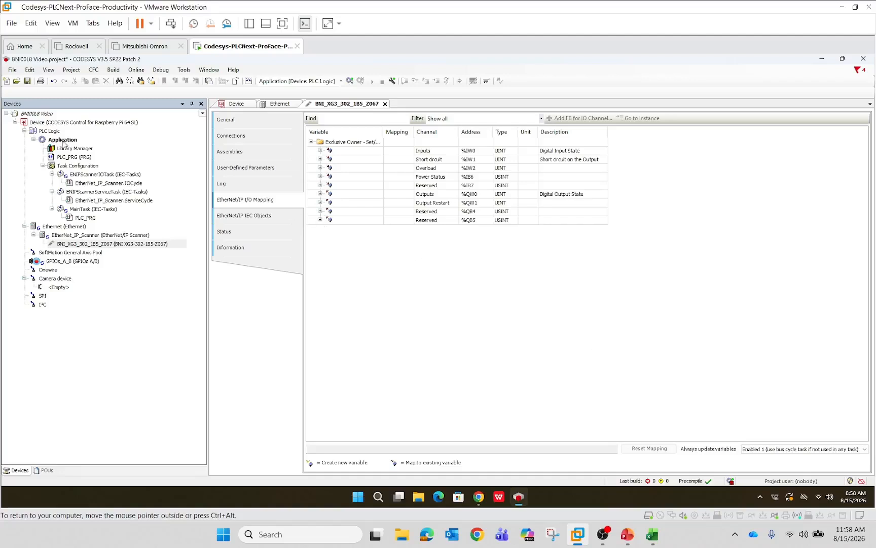
Log in to the Raspberry Pi controller with the saved project and start the application
click(28, 81)
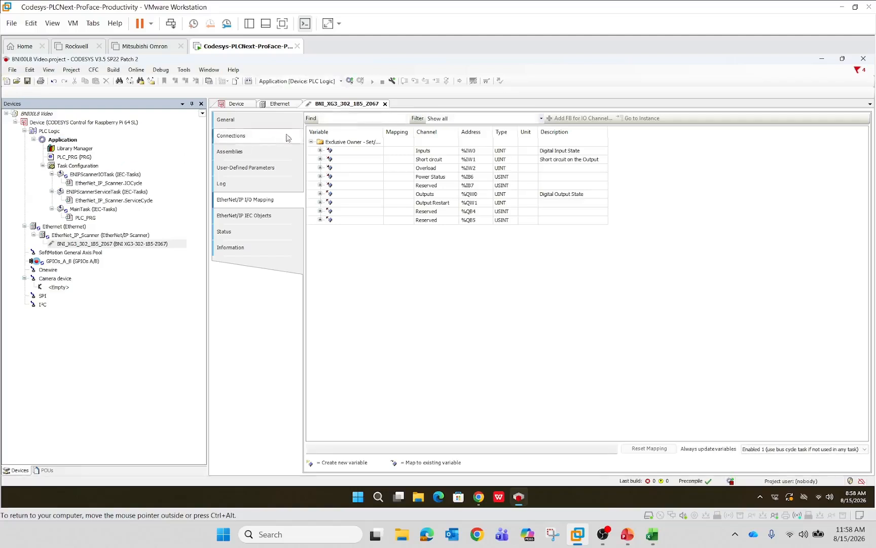
click(350, 81)
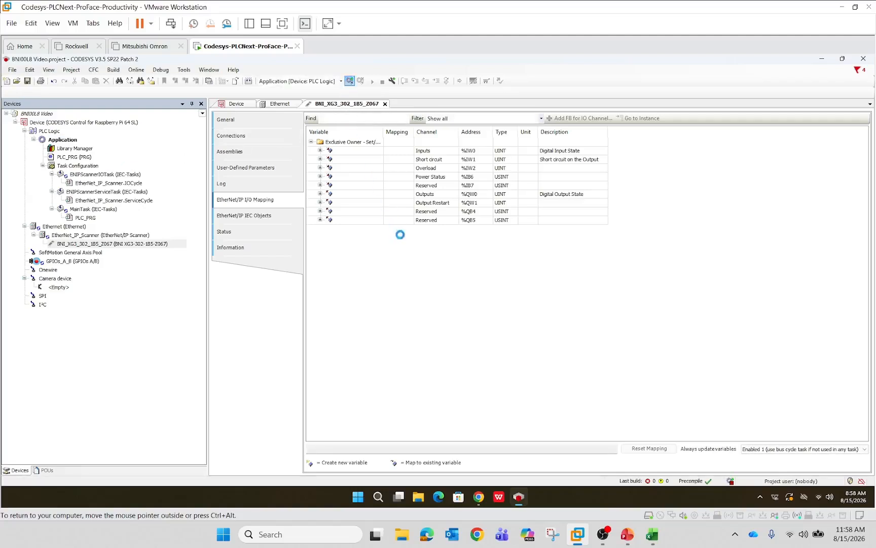
click(422, 293)
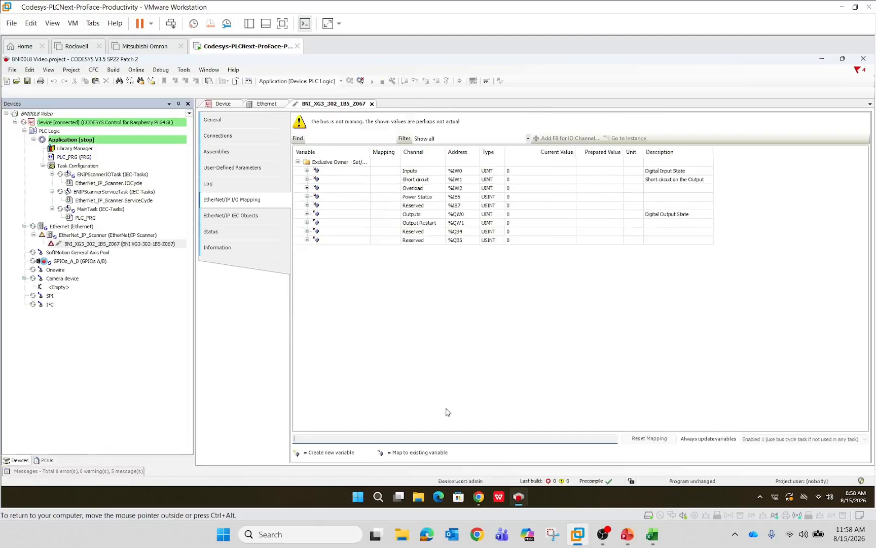
mouse_move(516, 485)
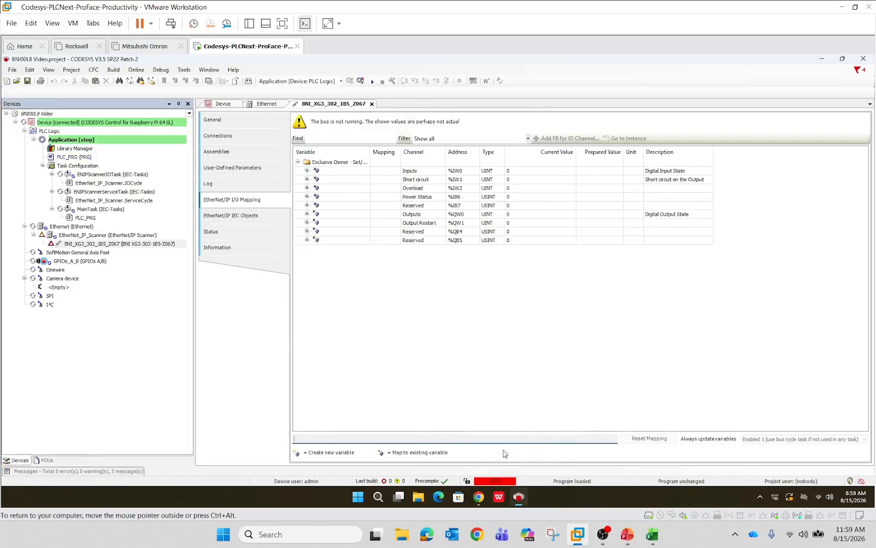
click(371, 82)
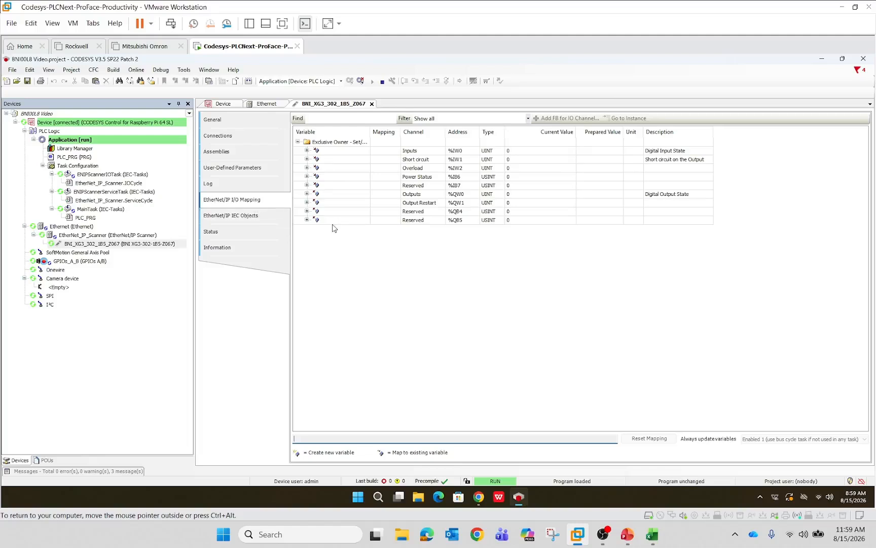
Examine the individual bits of the Inputs, Outputs and Overload channels in the running module's I/O mapping
click(307, 151)
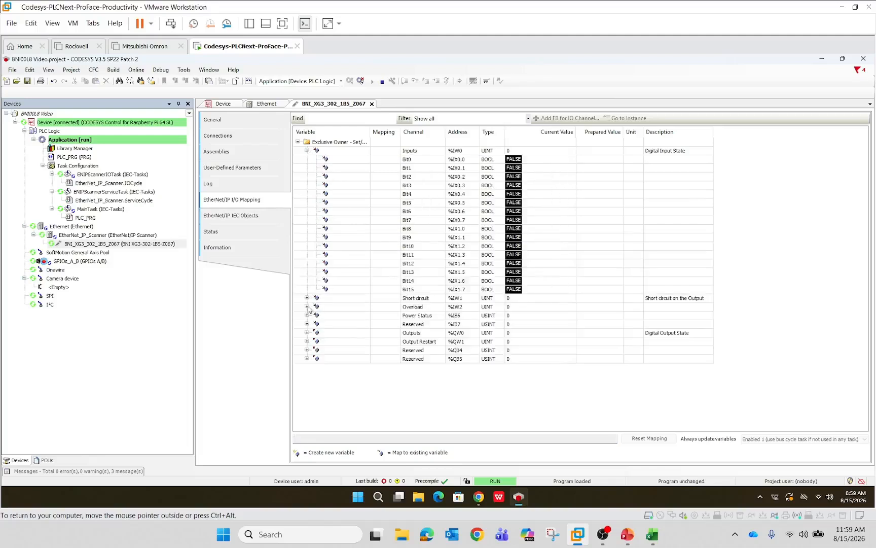
click(307, 334)
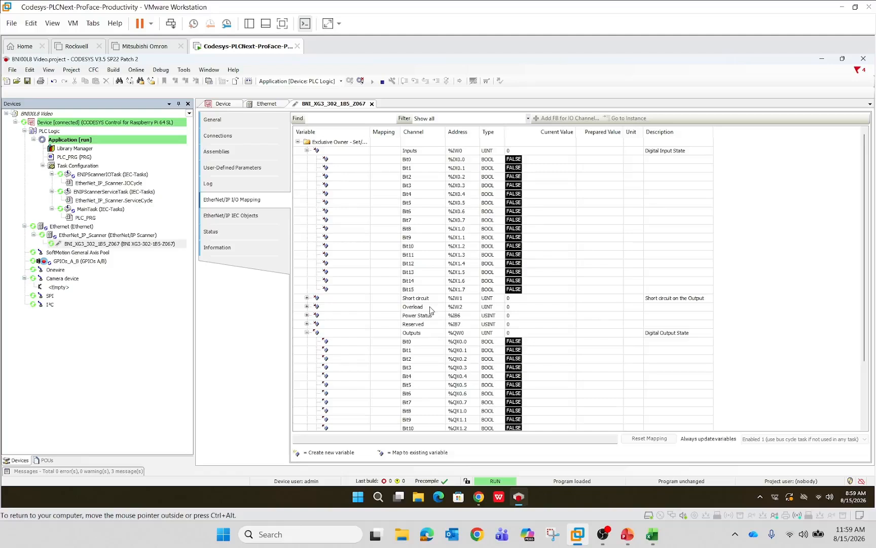
click(307, 307)
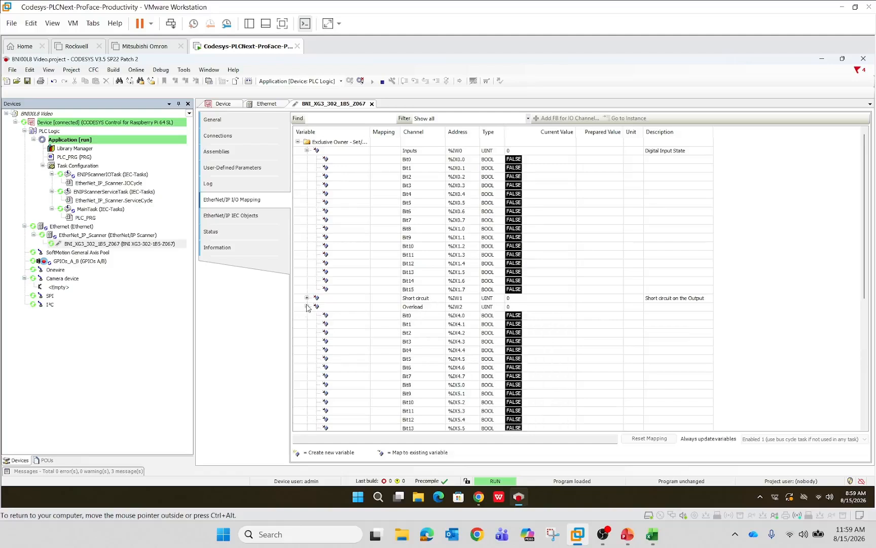
click(307, 307)
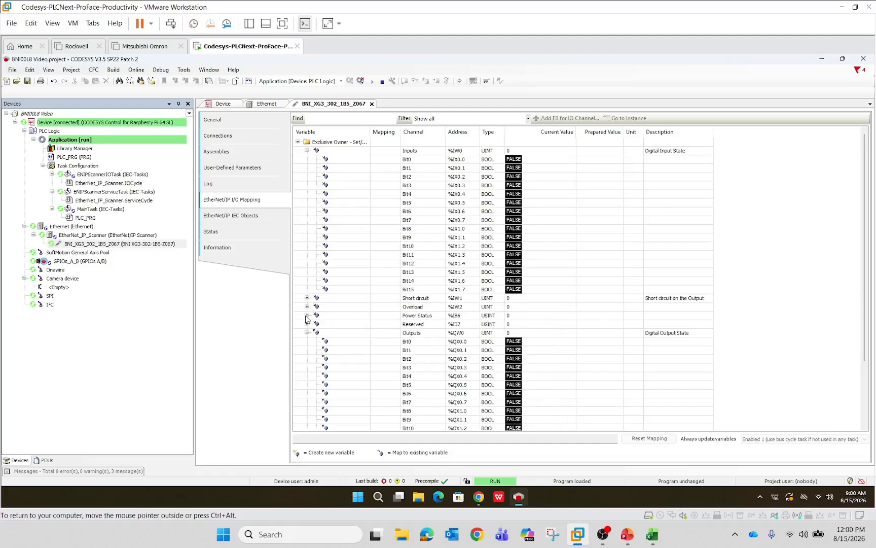
click(307, 332)
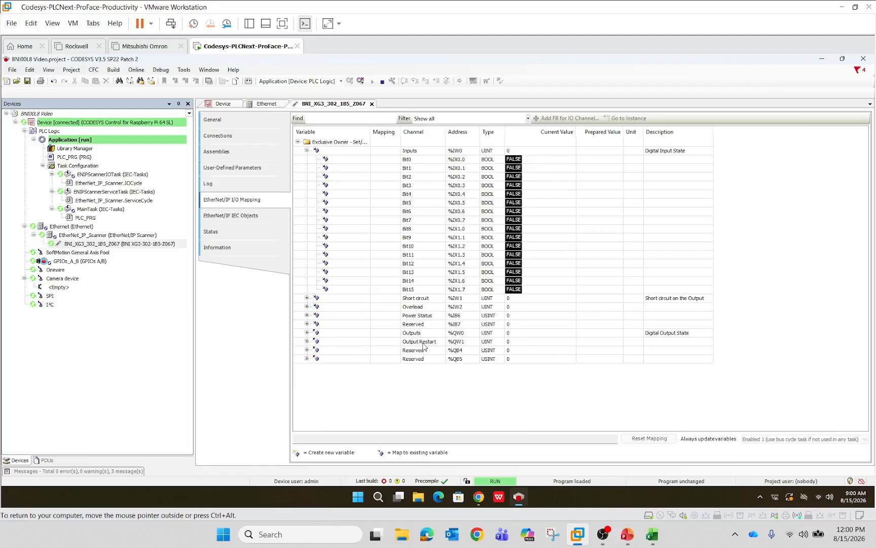
click(307, 334)
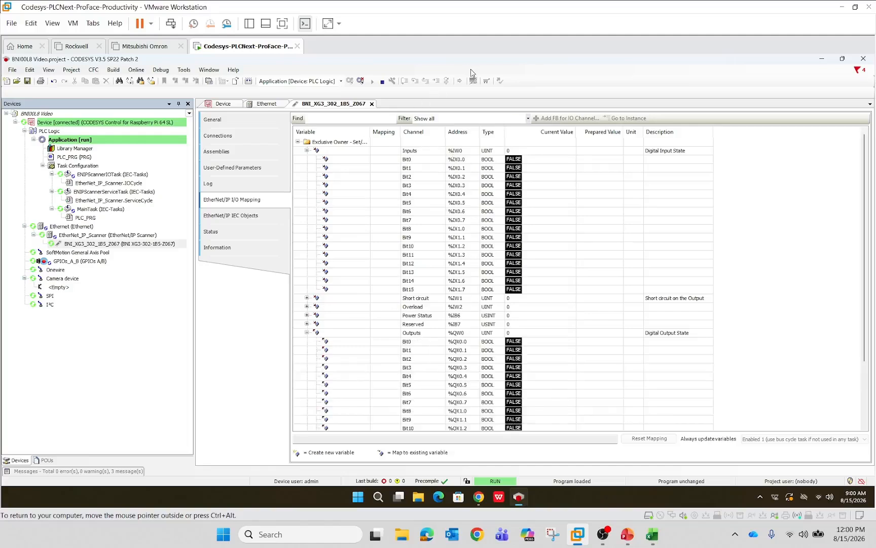
Arrange the CODESYS window beside the module's web page and write TRUE to output Bit0 (%QX0.0)
drag(455, 61, 2, 144)
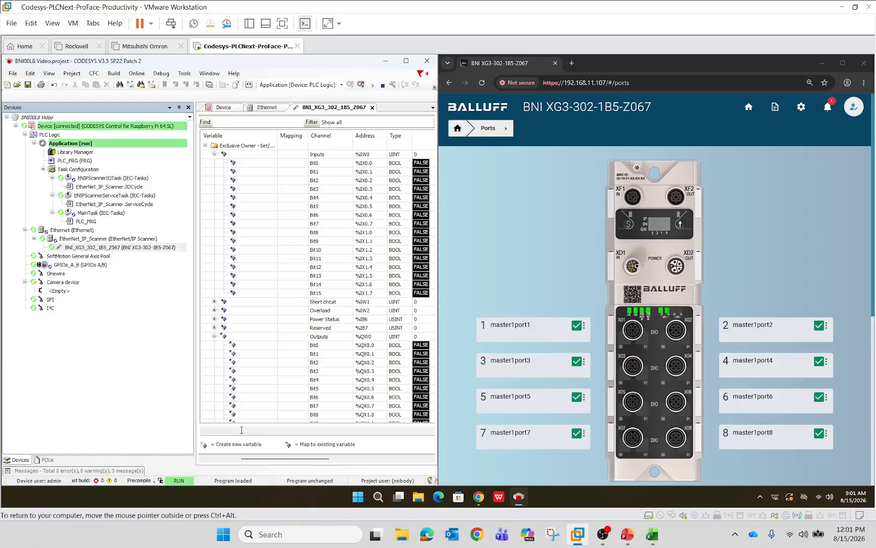
drag(256, 457, 320, 455)
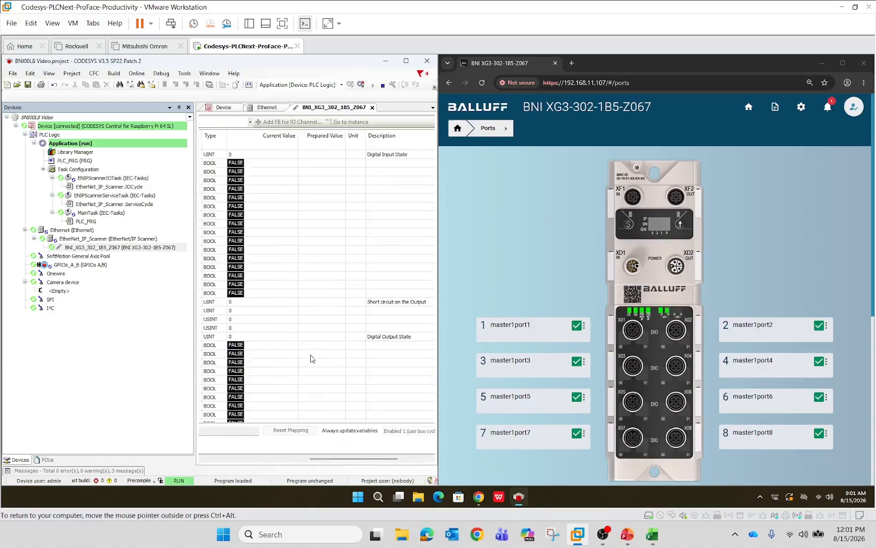
scroll(313, 347, left, 3)
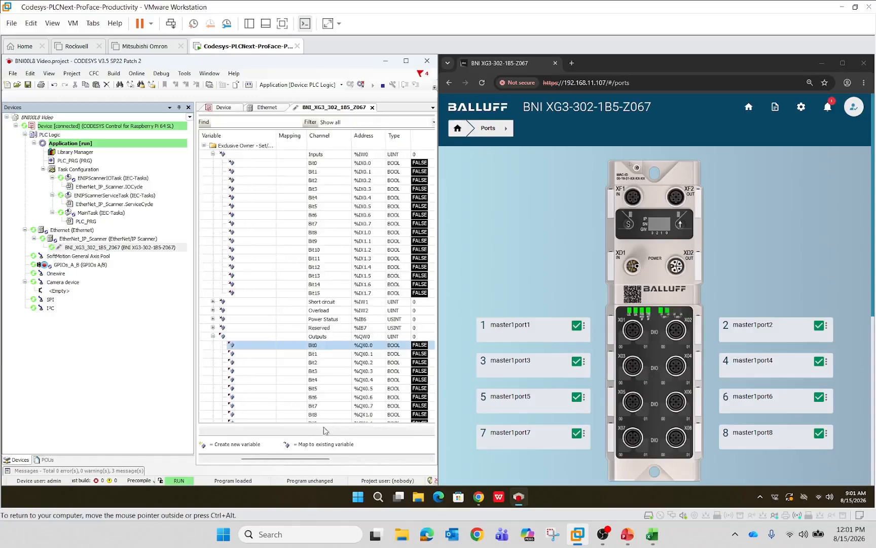
drag(302, 460, 370, 459)
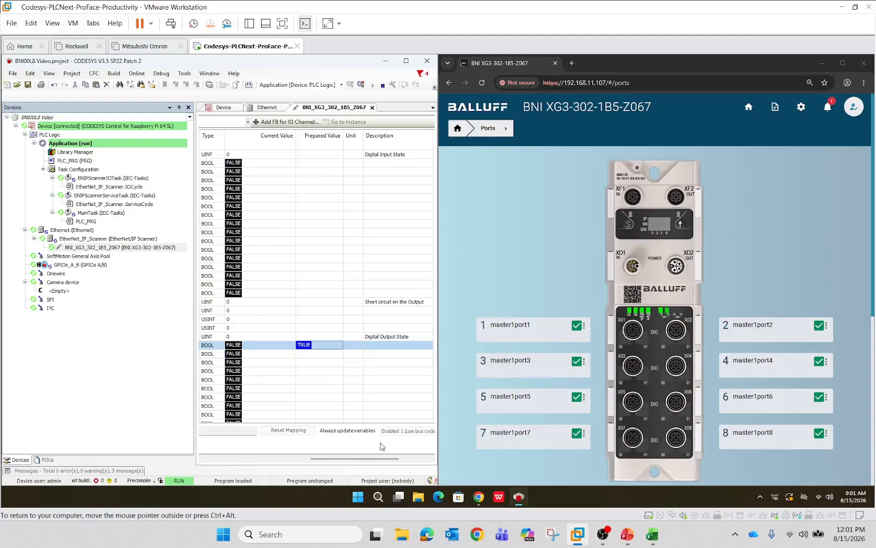
drag(380, 461, 338, 459)
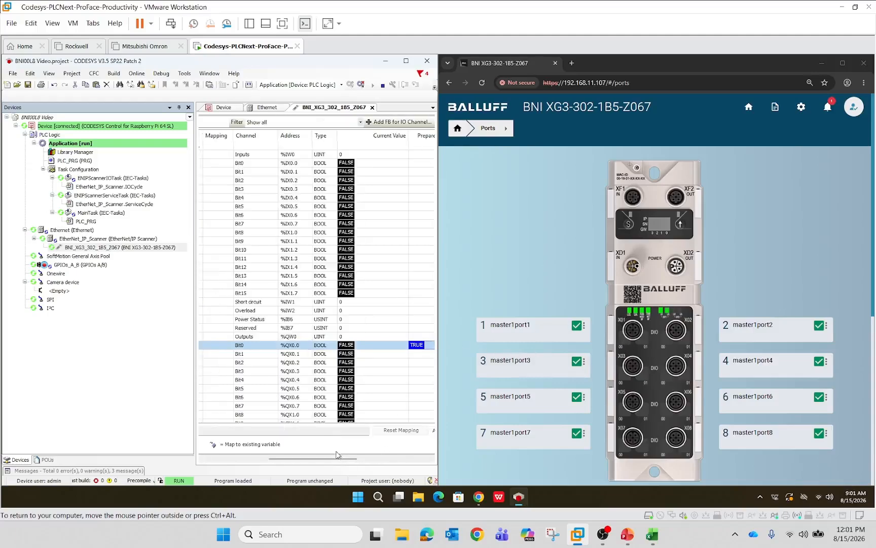
click(161, 73)
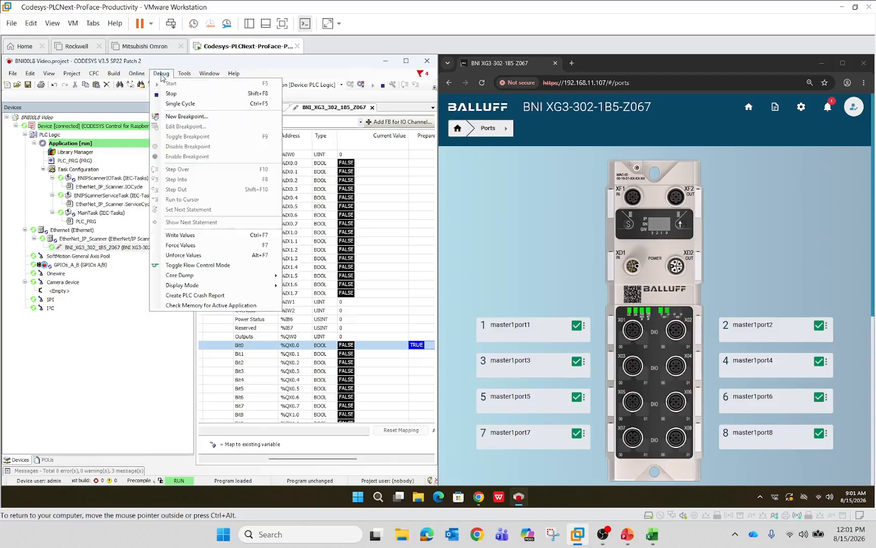
click(181, 235)
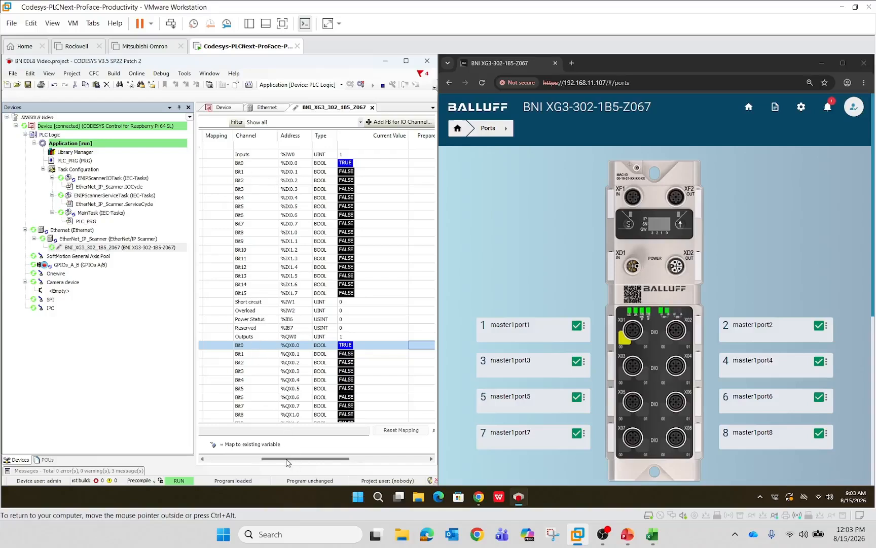
Collapse the bit lists of the Outputs and Inputs channels in the I/O mapping
drag(289, 459, 231, 459)
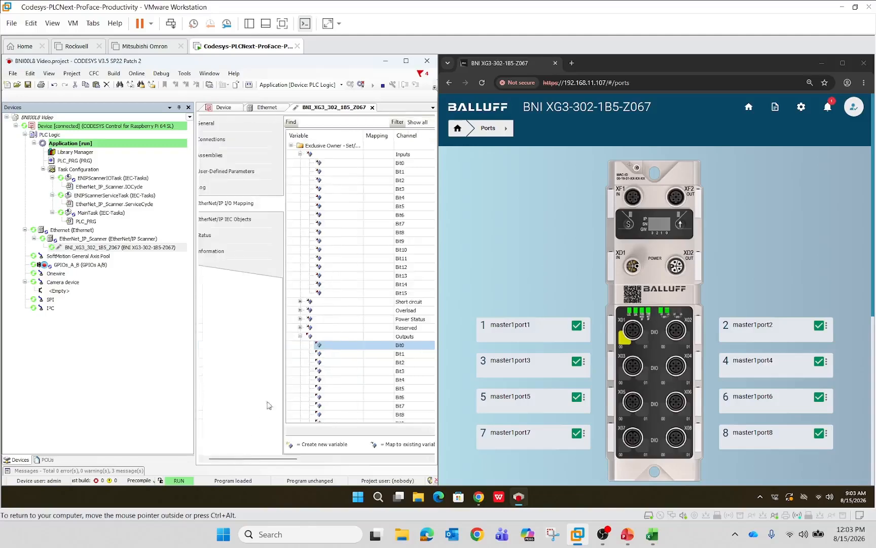
click(300, 337)
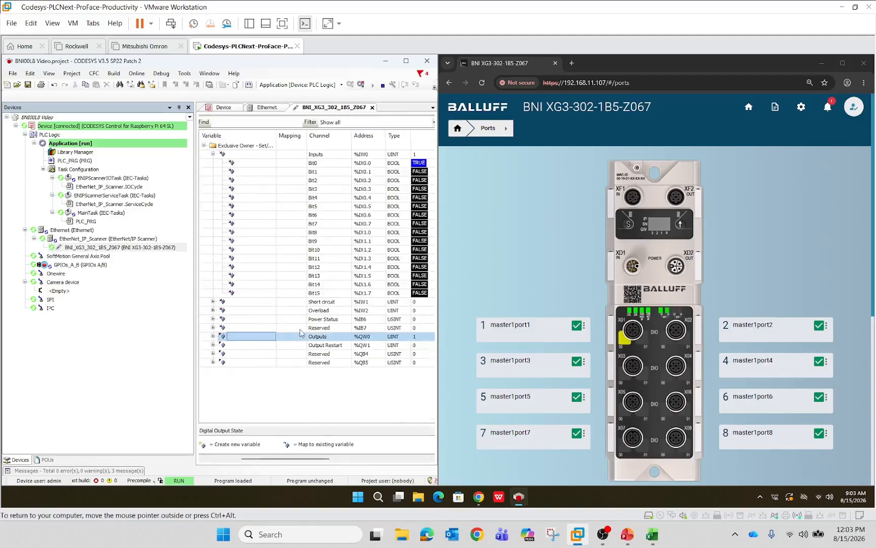
click(213, 154)
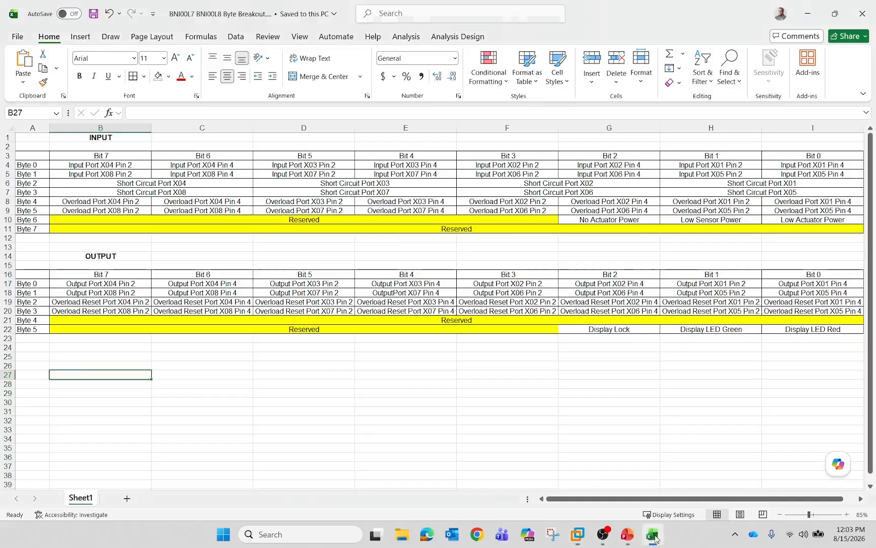
Examine the No Actuator Power bit and the Port X01 Pin 2 overload and reset bits in the Excel byte breakout, and switch to the PowerPoint slide show
click(604, 471)
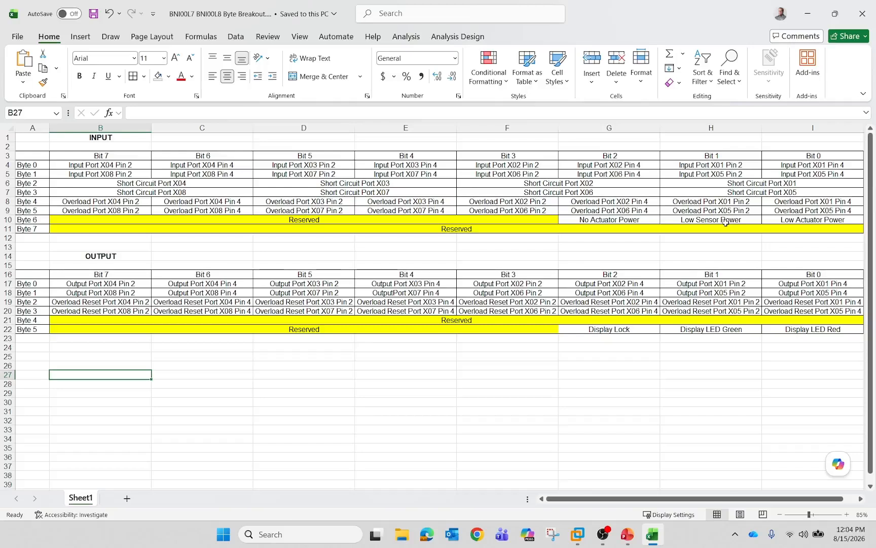
click(615, 220)
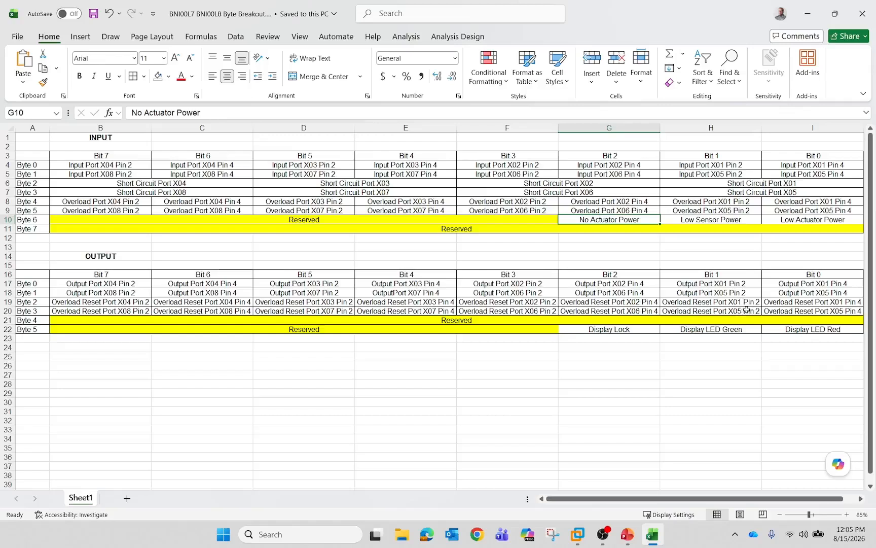
click(688, 202)
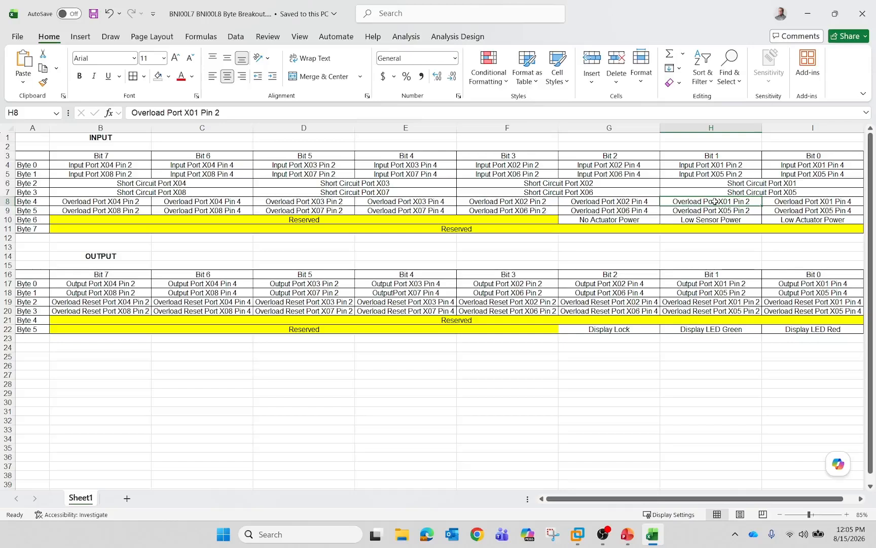
click(720, 303)
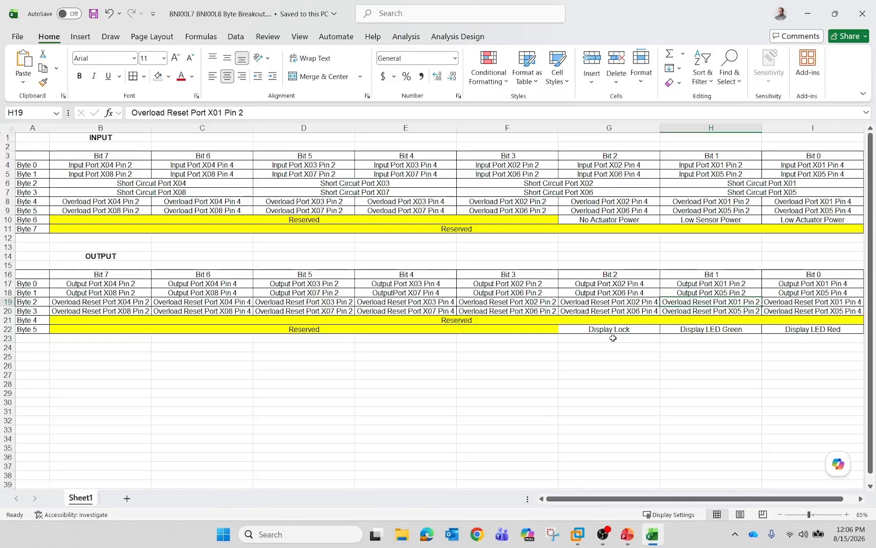
mouse_move(627, 535)
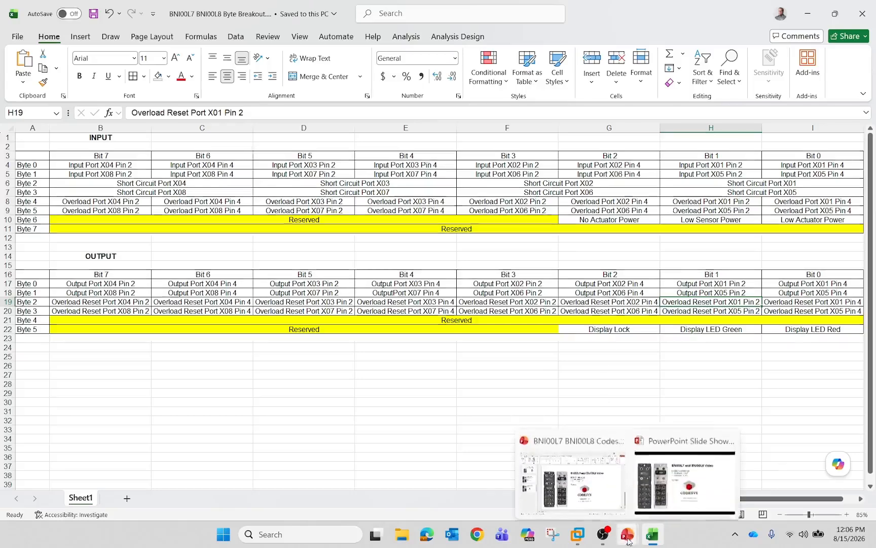
click(684, 500)
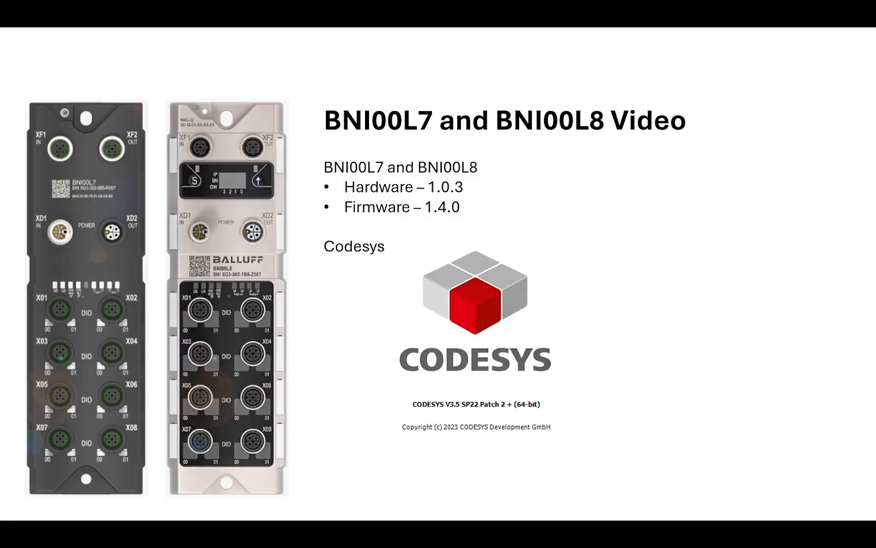